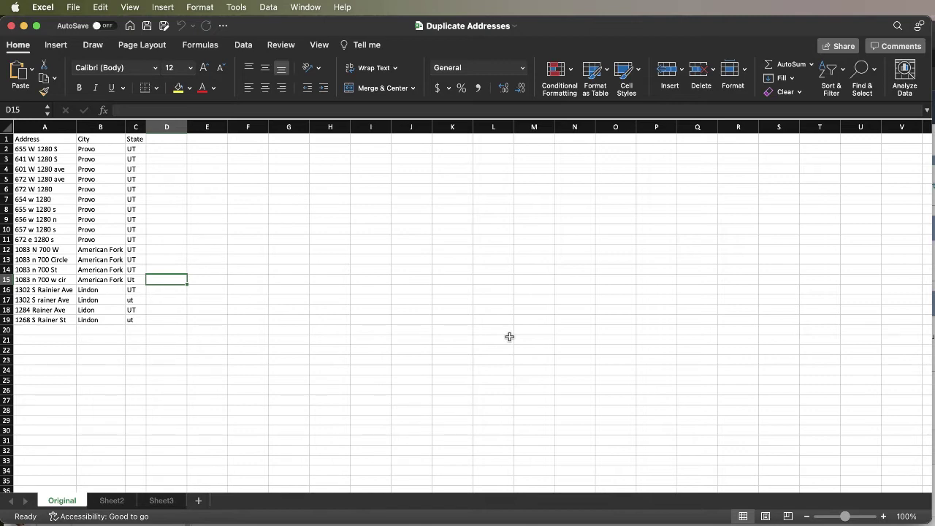
- Copy every cell of the Original sheet and paste it into Sheet2
click(7, 128)
key(super+c)
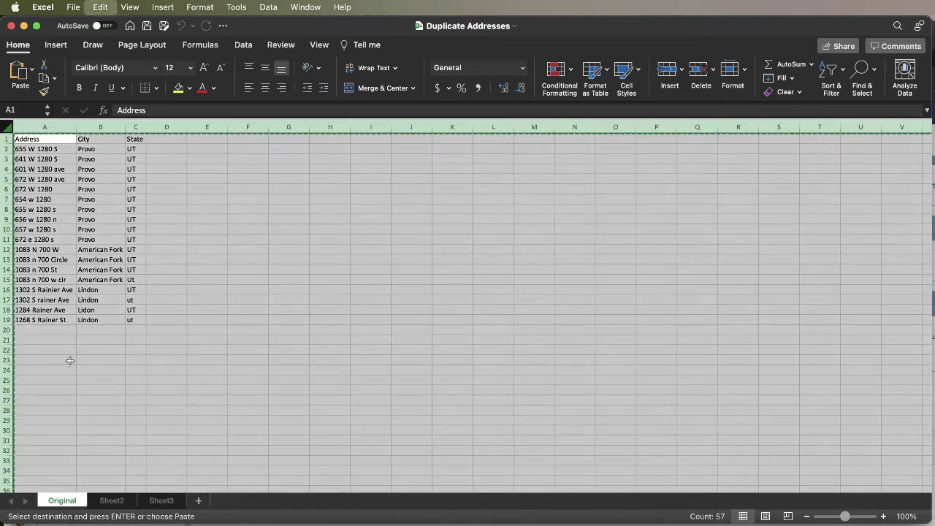
click(111, 501)
key(super+v)
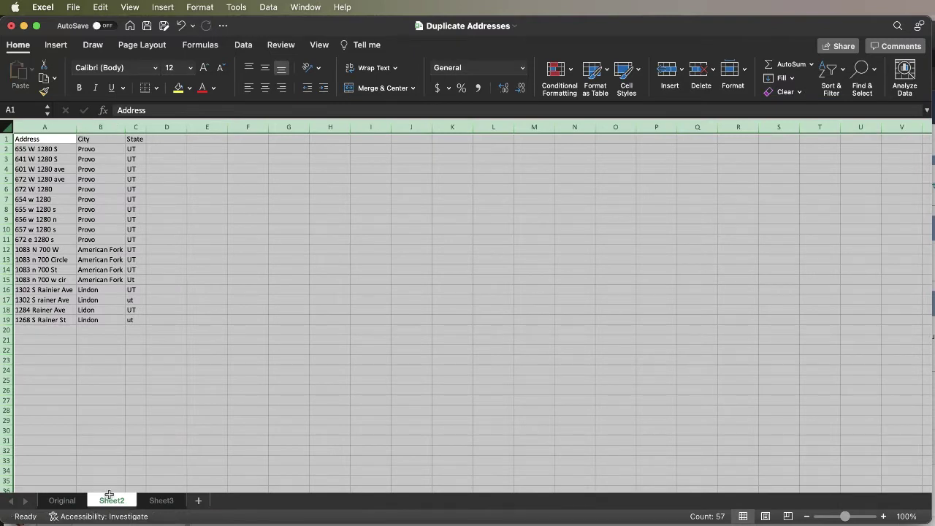
- Run Remove Duplicates on Sheet2 with headers, comparing only the Address column
click(268, 9)
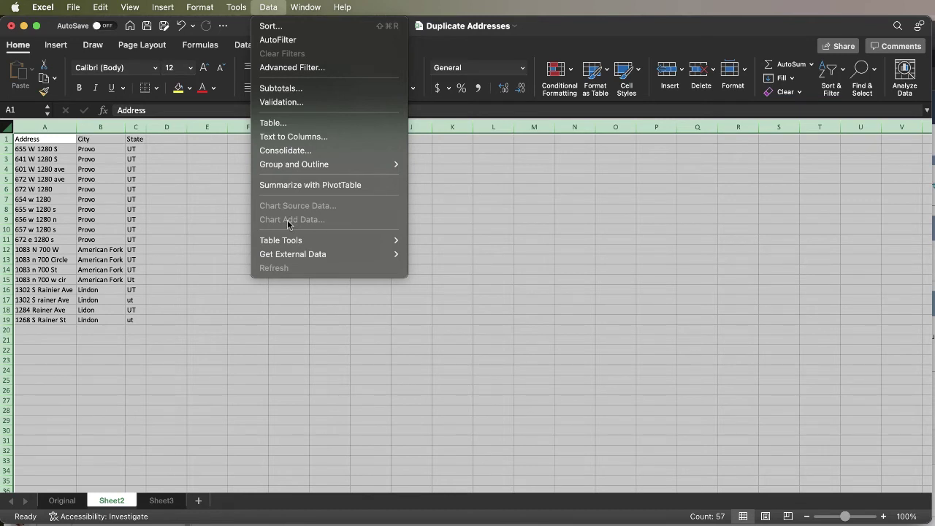
mouse_move(288, 241)
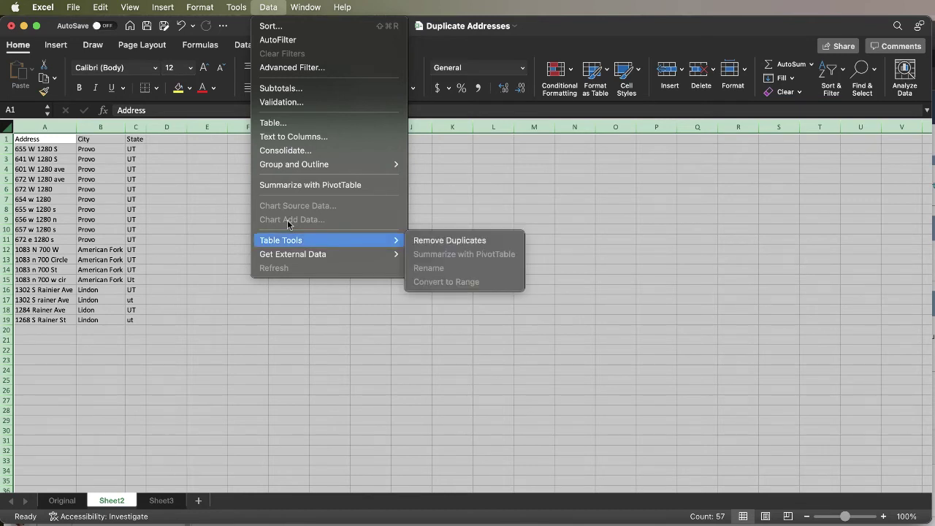
click(428, 241)
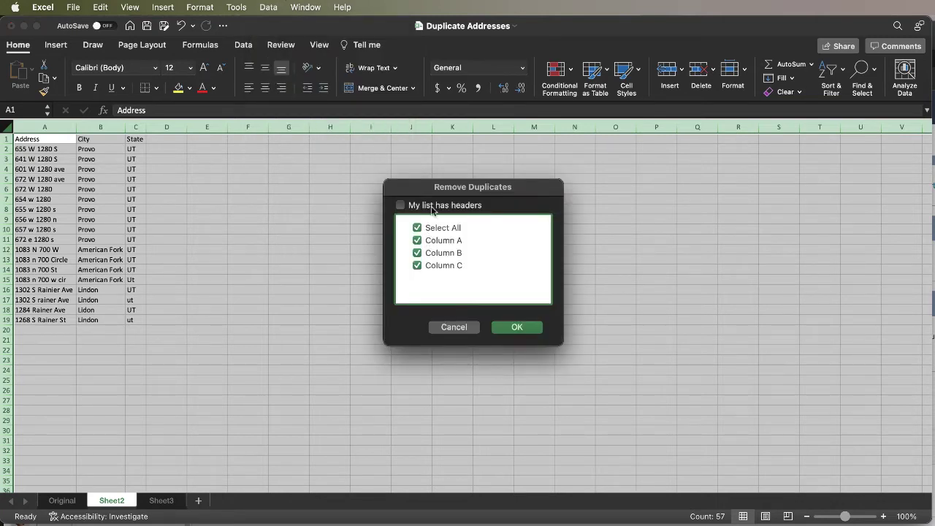
click(400, 205)
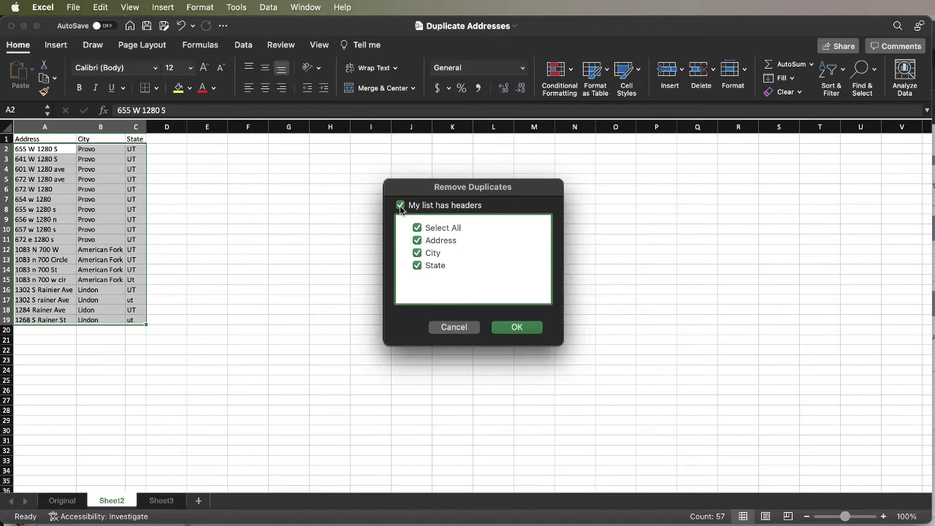
click(418, 230)
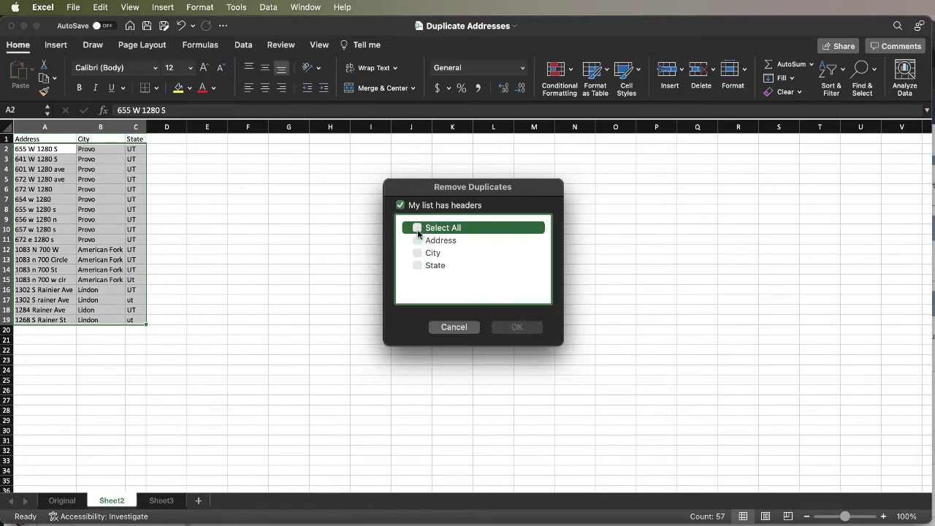
click(420, 241)
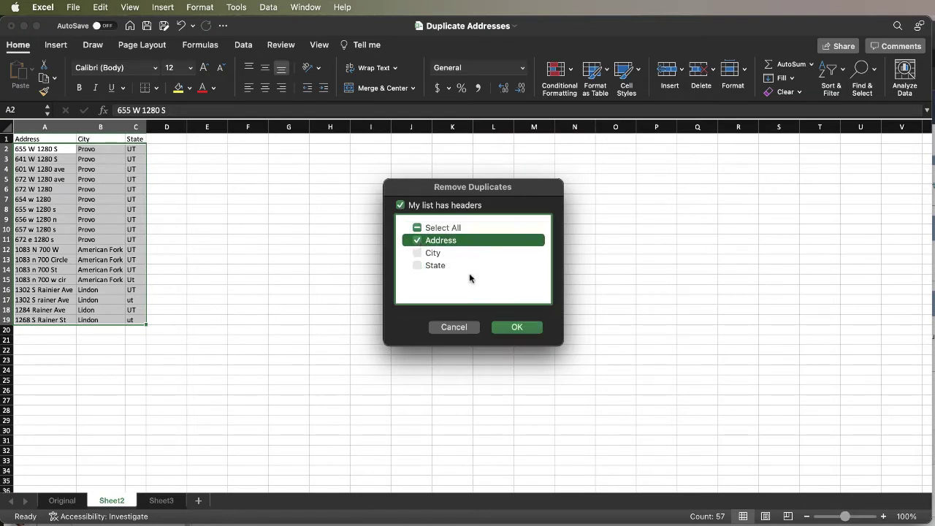
click(517, 330)
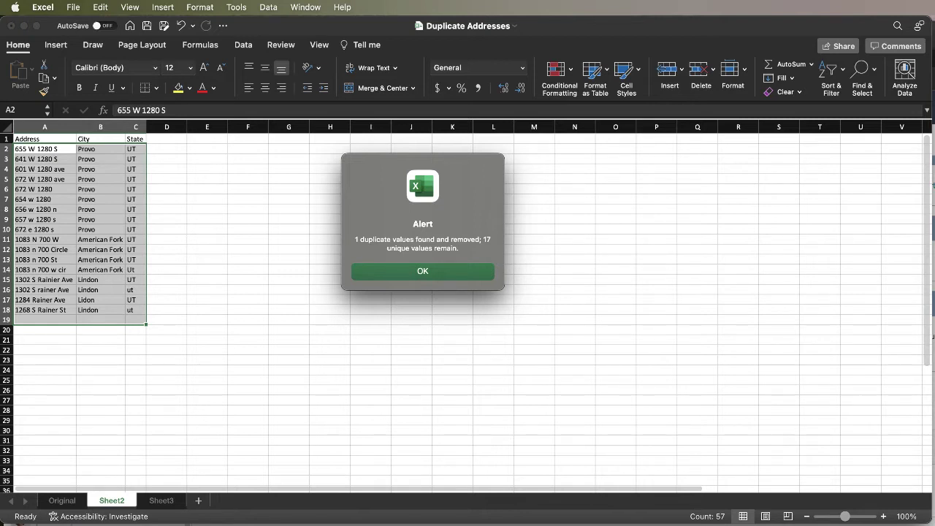
- Acknowledge the 1-duplicate-removed summary, leaving 17 unique addresses, and clear the selection
key(super+alt+2)
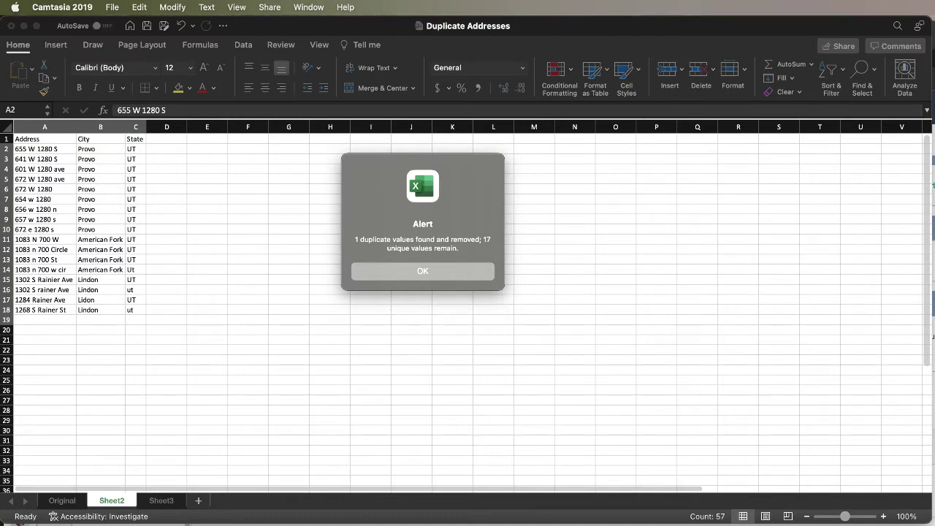
click(466, 199)
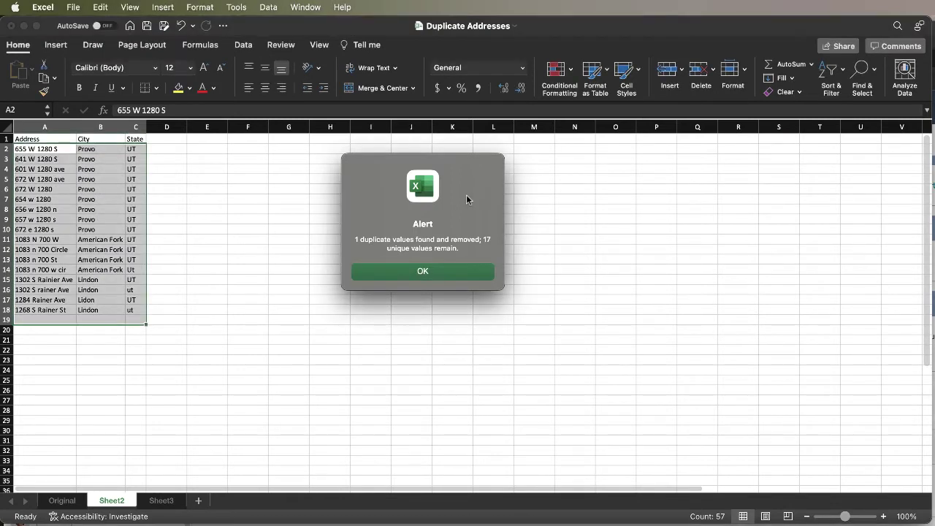
click(437, 271)
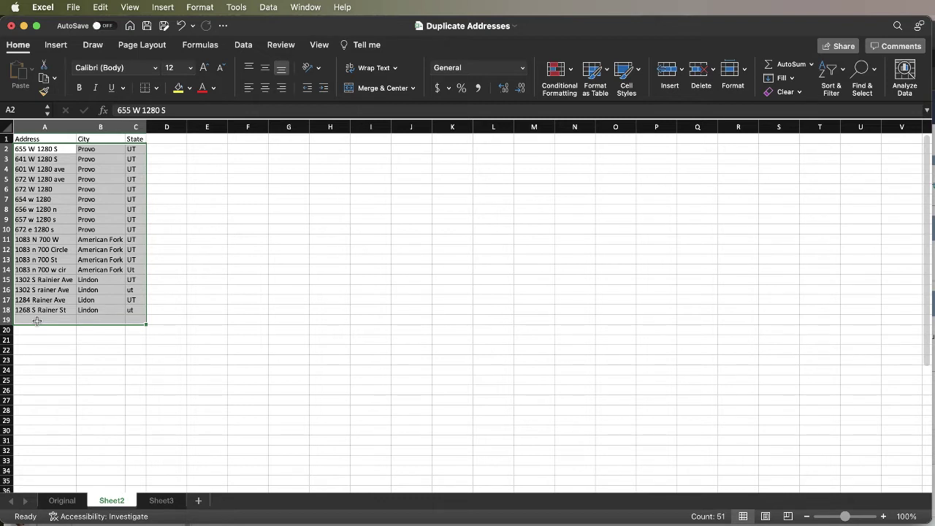
click(37, 321)
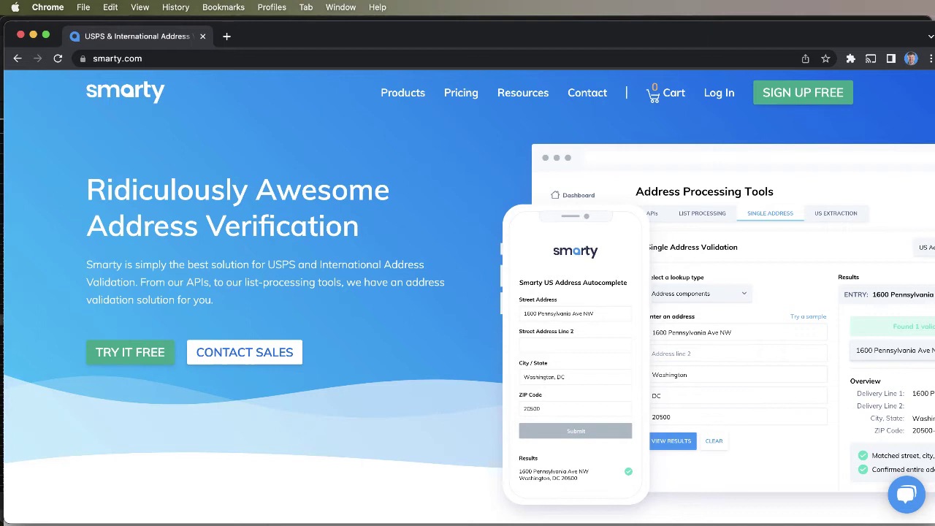
- Open Smarty's Bulk Address Validation tool and set Step 1 to validate US addresses
mouse_move(525, 106)
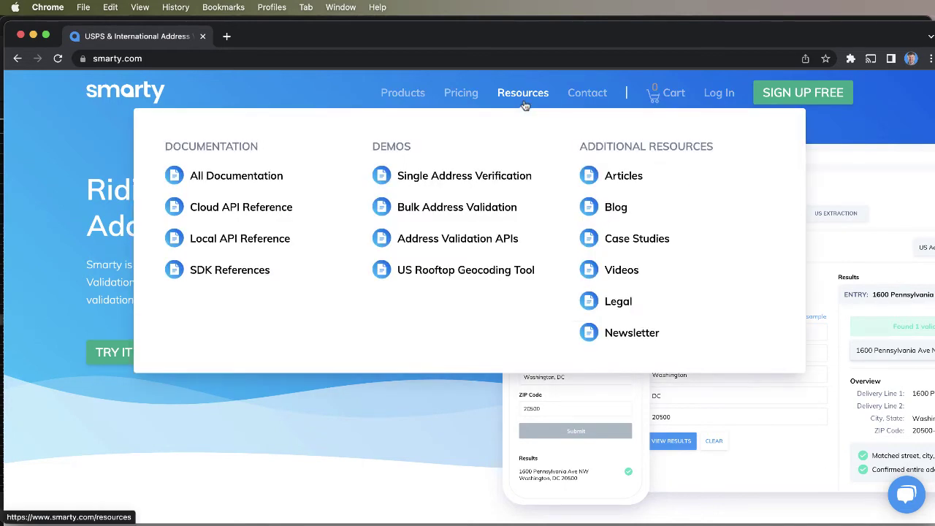
click(452, 211)
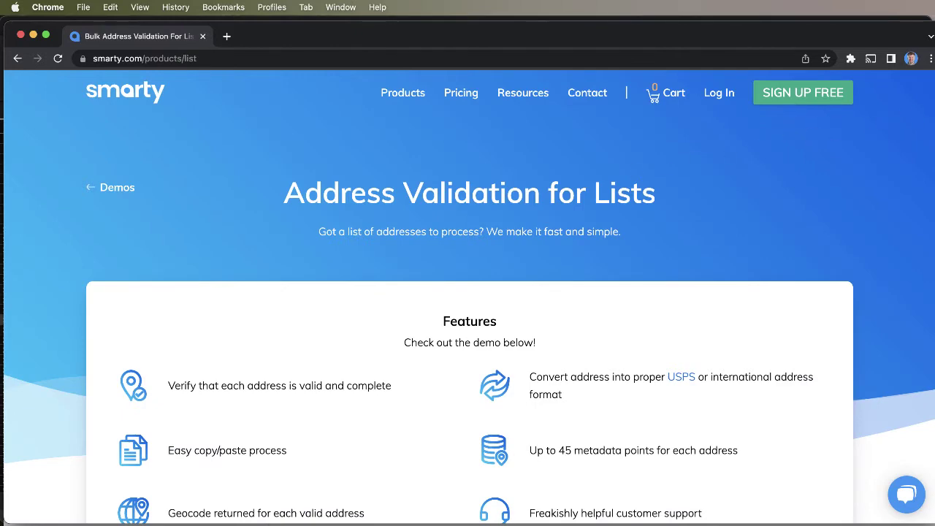
scroll(468, 293, down, 7)
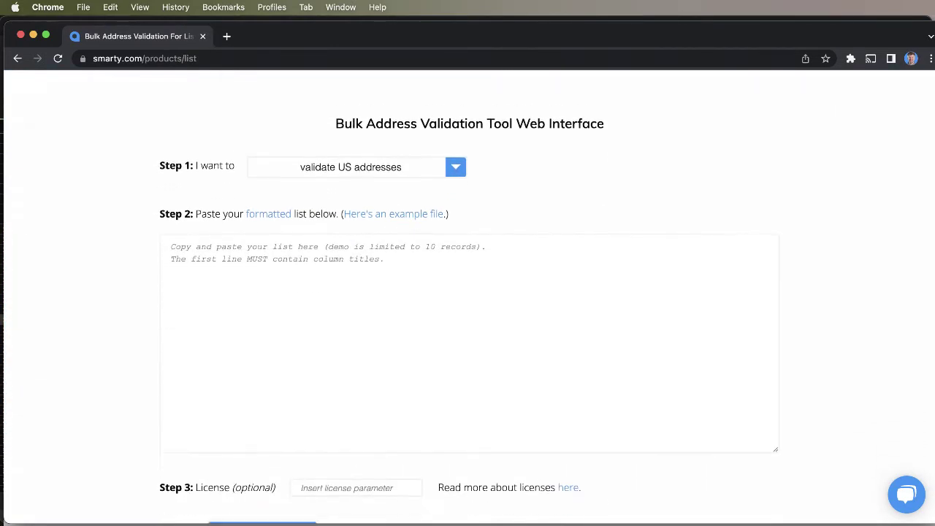
click(459, 146)
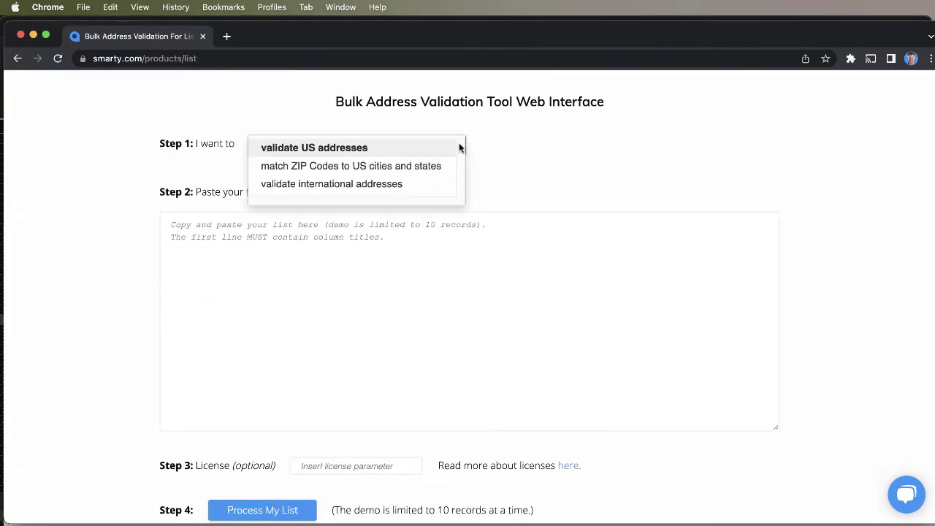
click(385, 150)
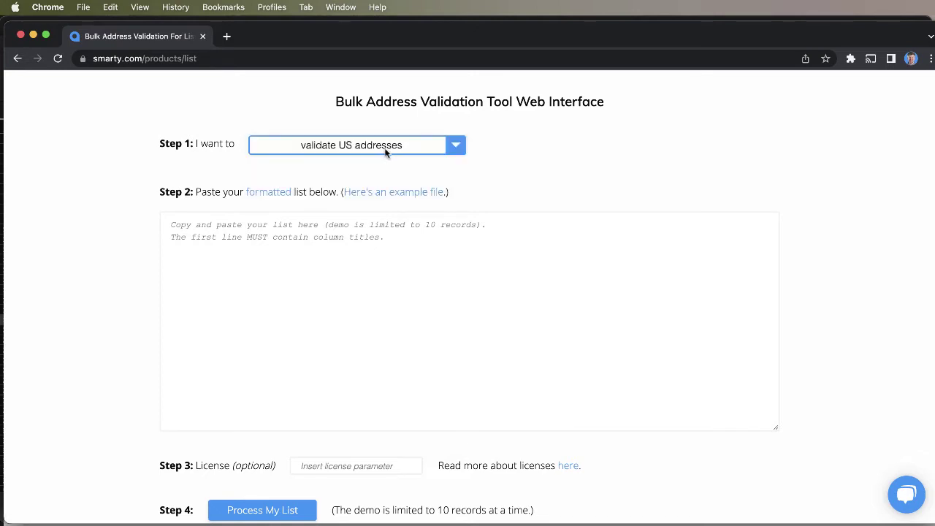
click(373, 303)
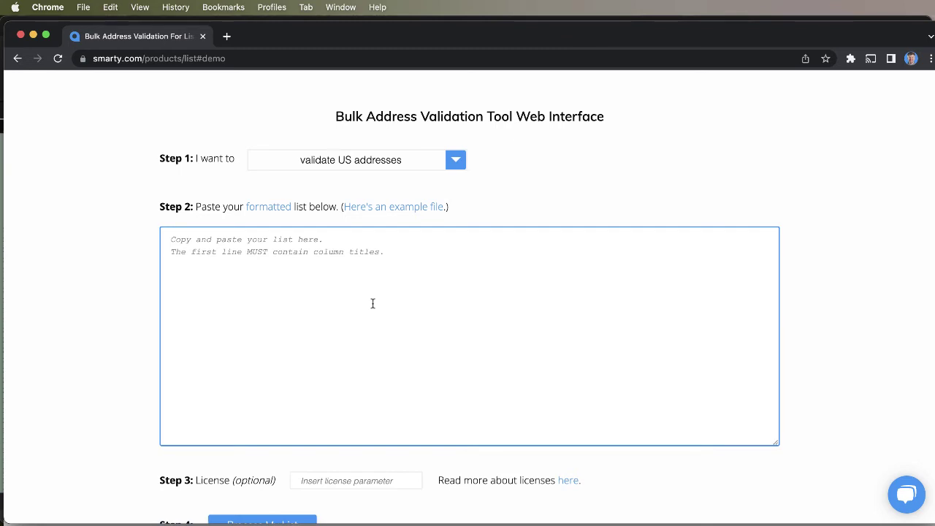
- Paste the copied address, city and state list into Smarty's Step 2 box
key(super+v)
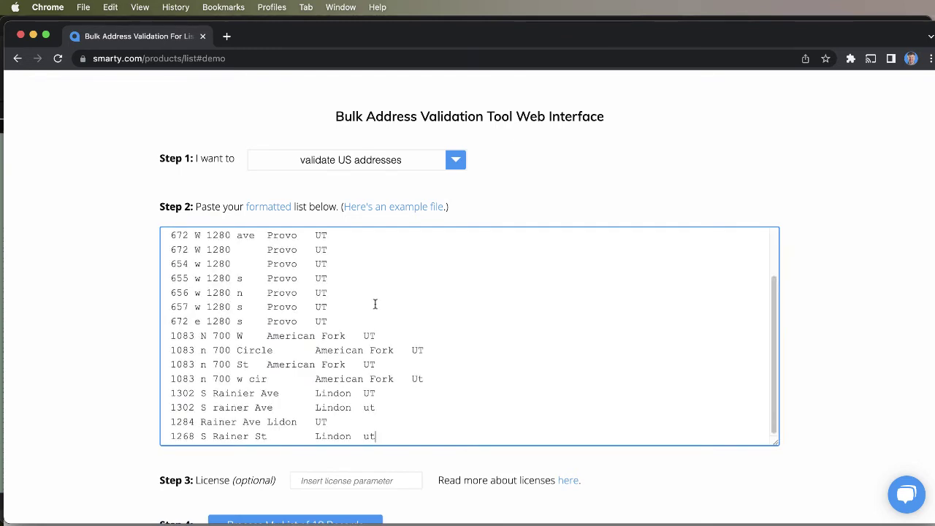
key(super+alt+2)
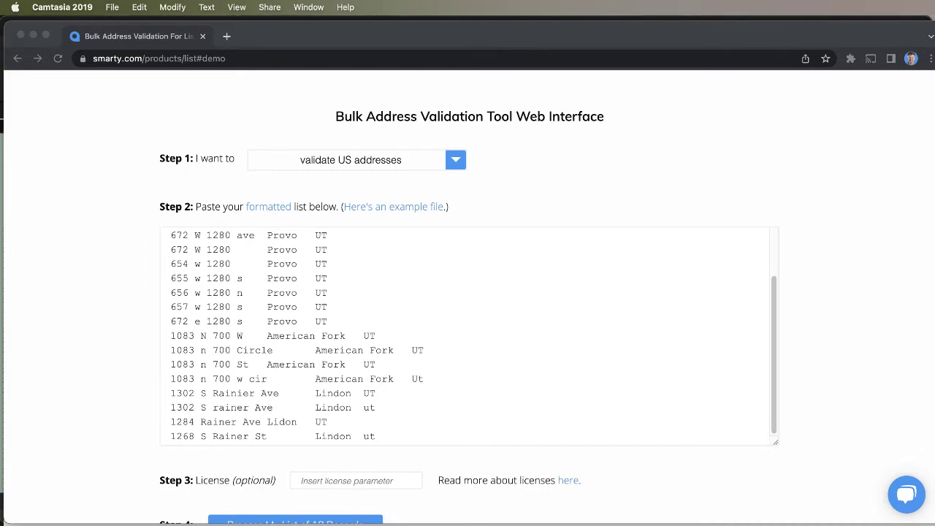
key(super+Tab)
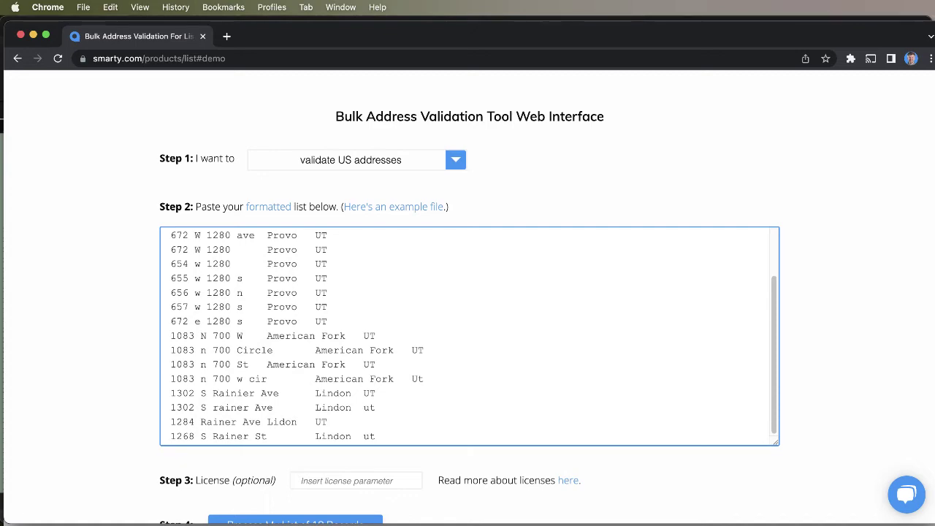
- Validate the 18 pasted records and copy Smarty's processed output to the clipboard
scroll(468, 293, down, 5)
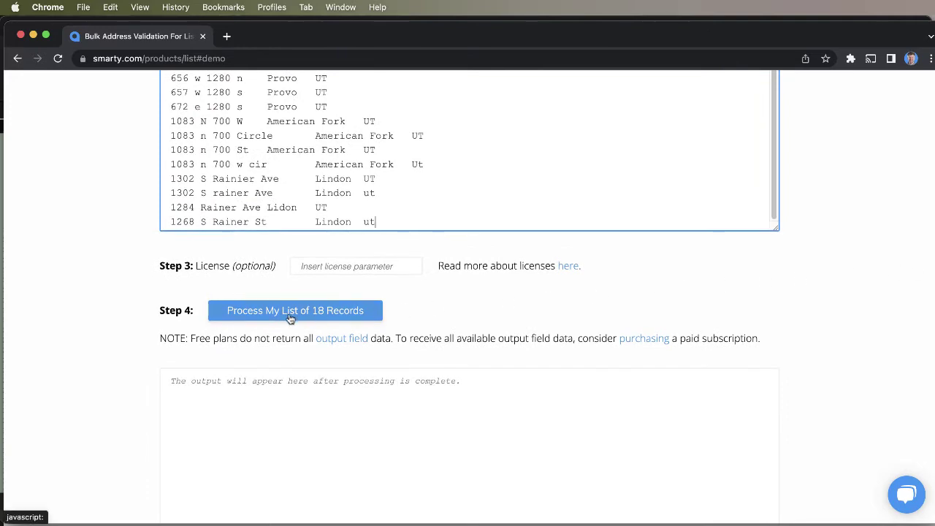
click(291, 317)
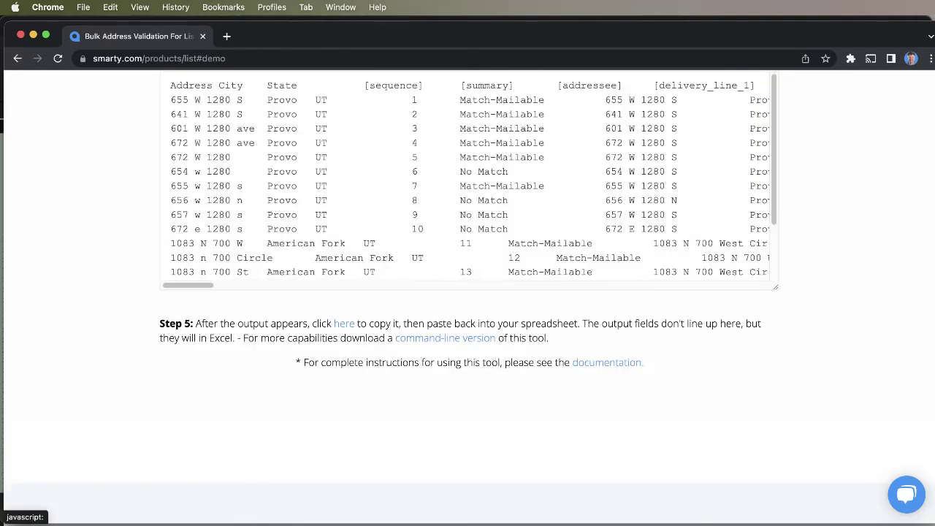
scroll(930, 341, up, 1)
scroll(468, 292, up, 2)
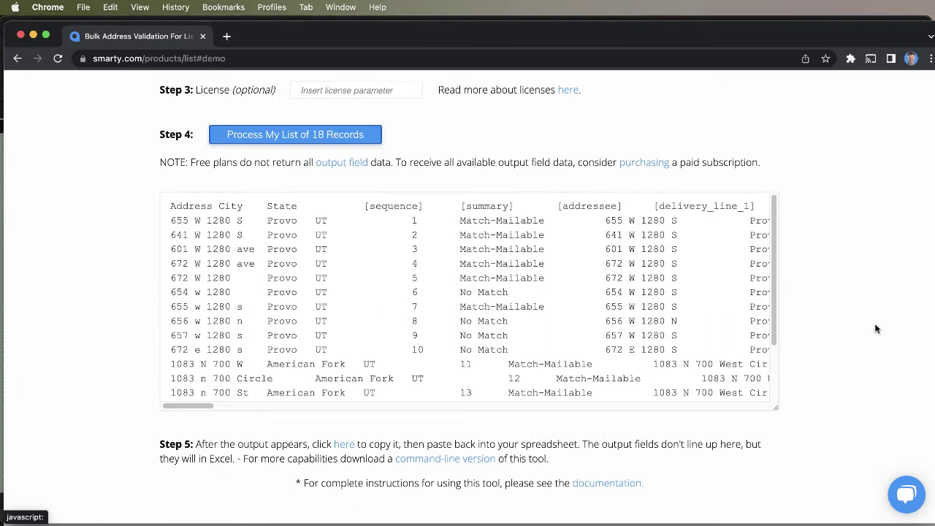
click(344, 445)
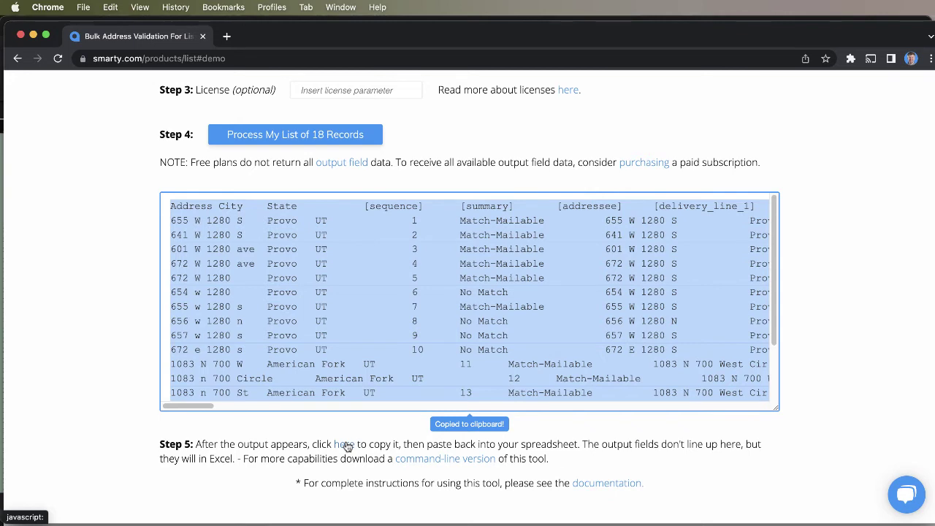
- Paste Smarty's validation results for all 18 records at cell A1 of Sheet3
key(super+Tab)
key(super+Tab)
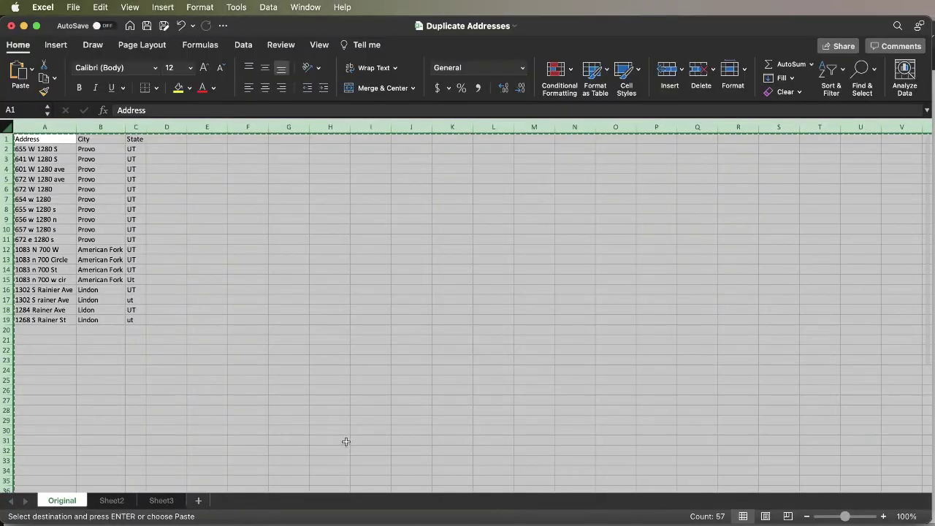
click(205, 468)
click(161, 500)
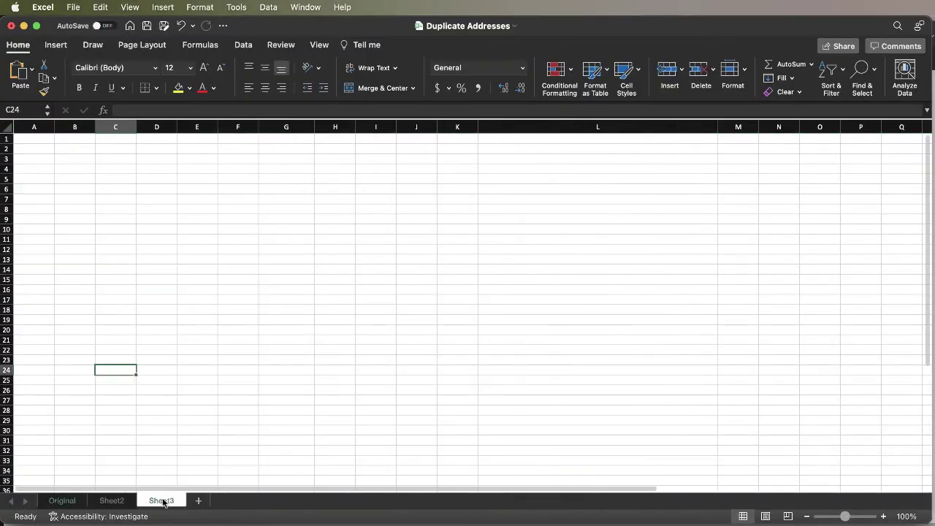
click(31, 139)
key(super+v)
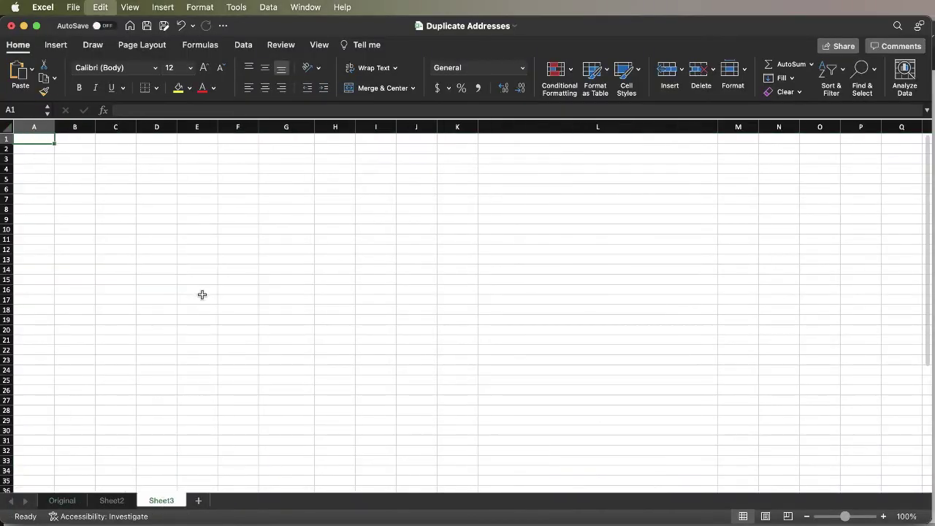
click(162, 307)
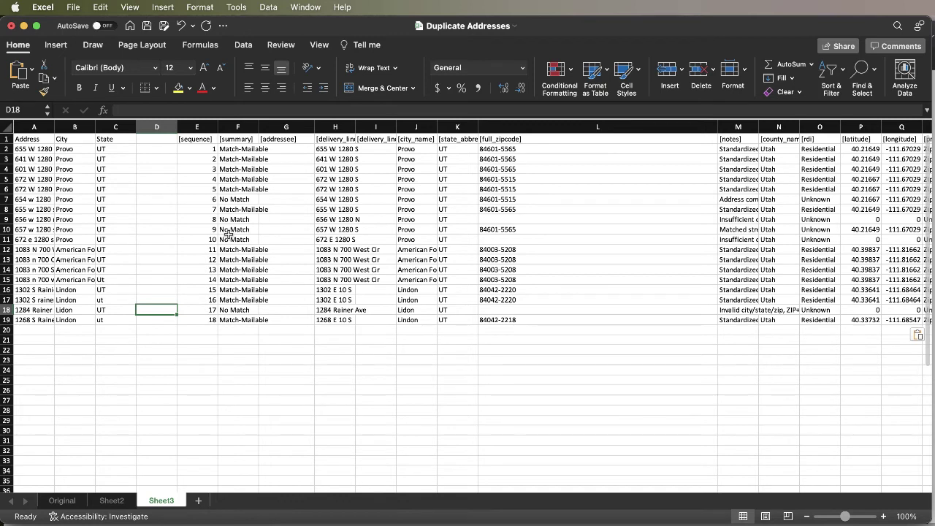
drag(270, 219, 269, 239)
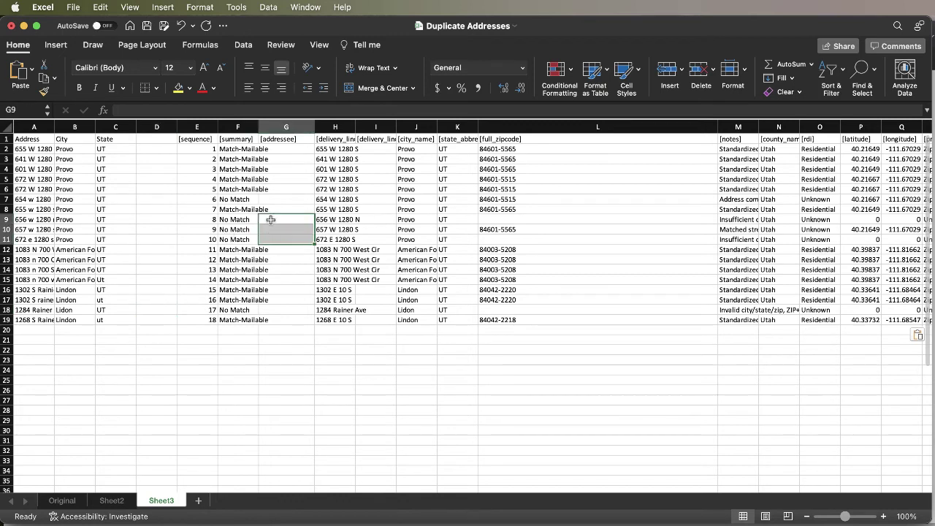
click(270, 239)
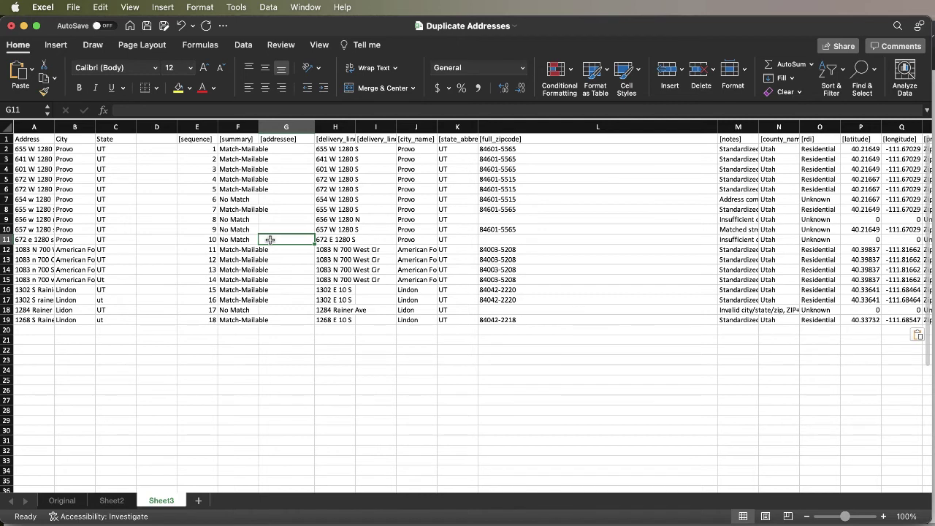
drag(37, 127, 54, 135)
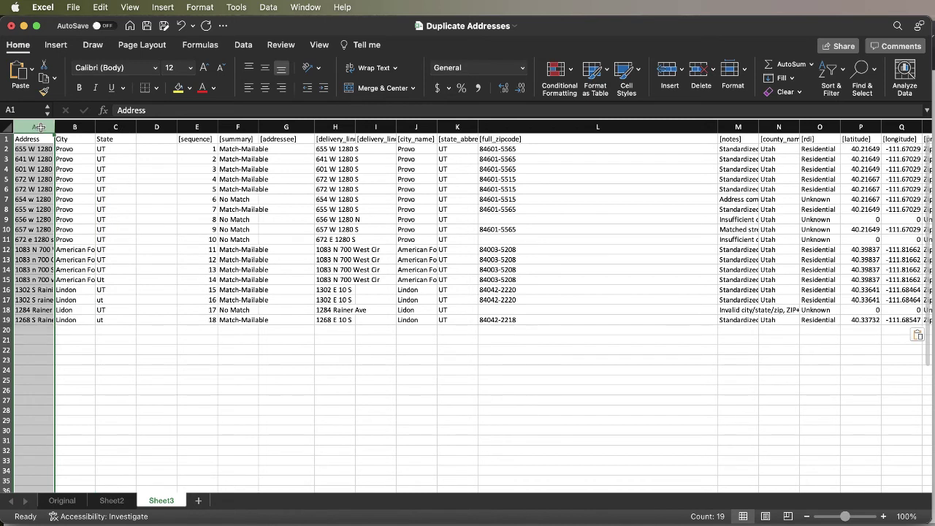
click(207, 211)
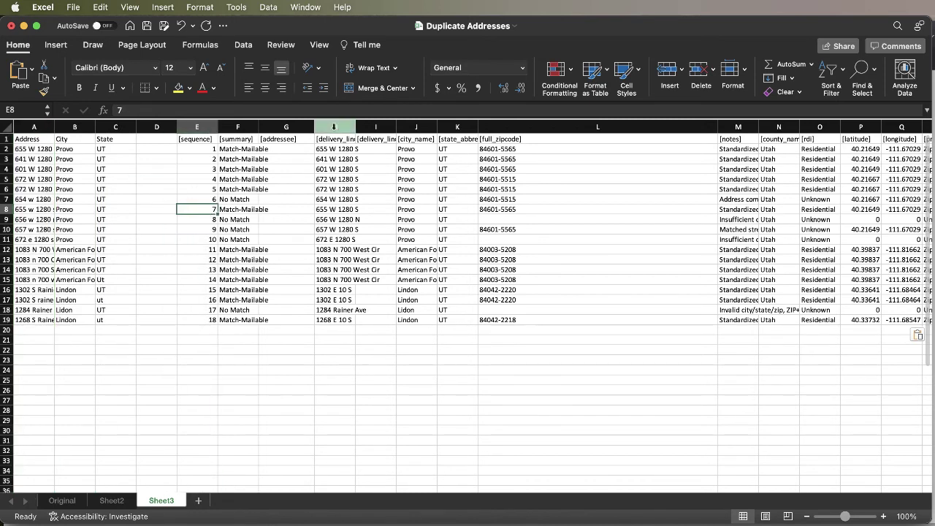
- Copy Sheet3's standardized columns H through L and paste them over all of Sheet2
drag(334, 127, 539, 178)
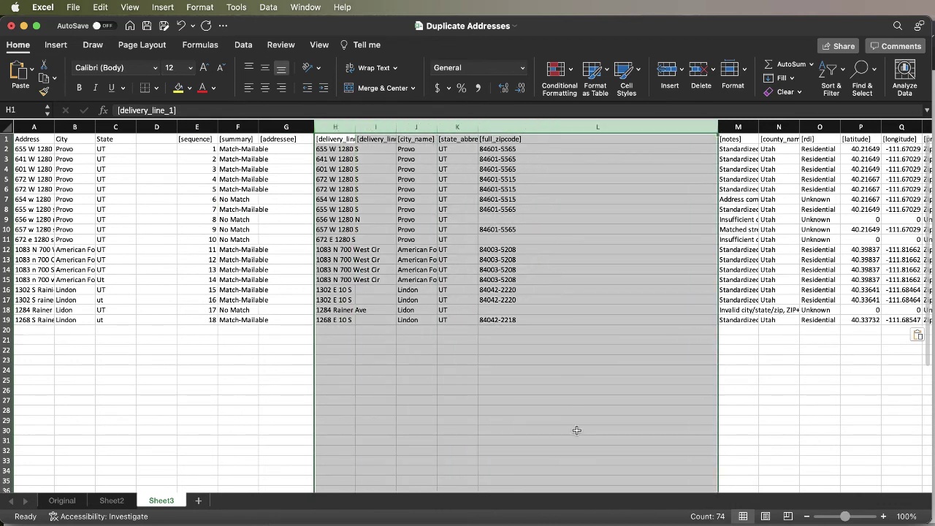
key(super+c)
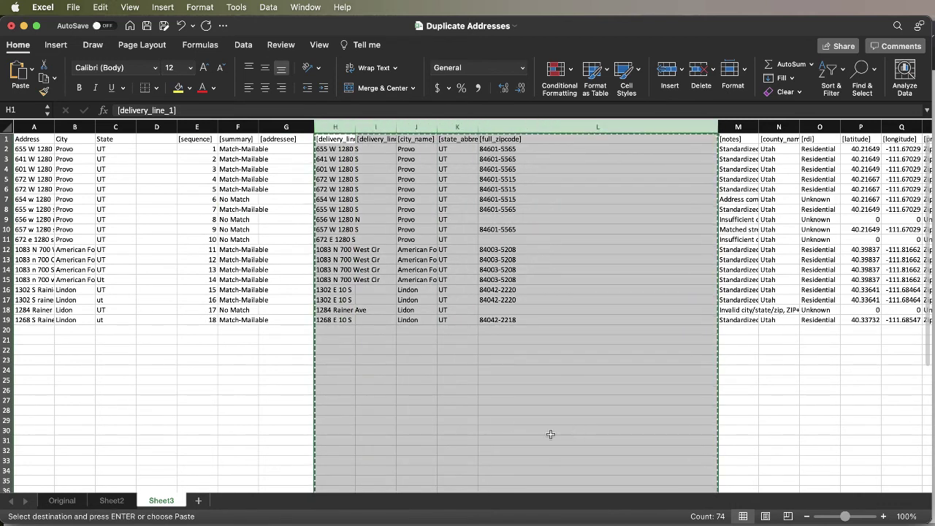
click(111, 501)
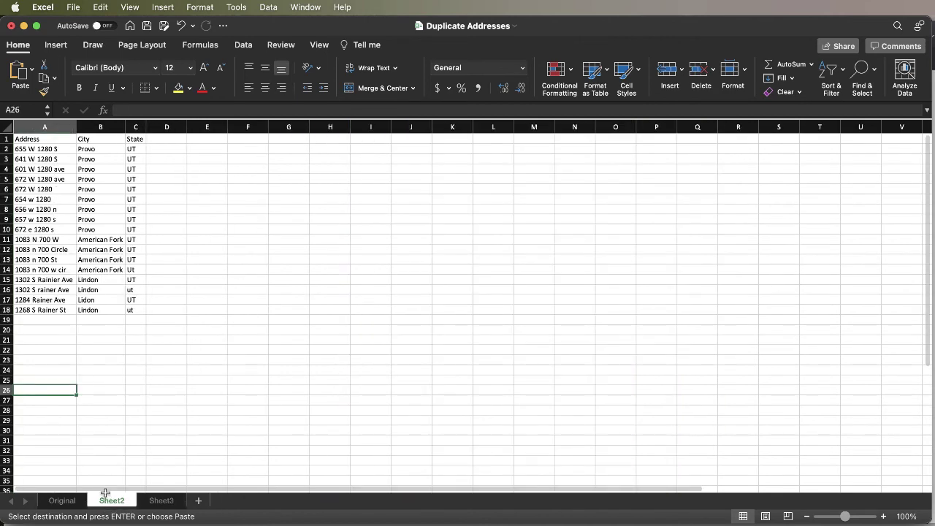
click(9, 129)
key(super+v)
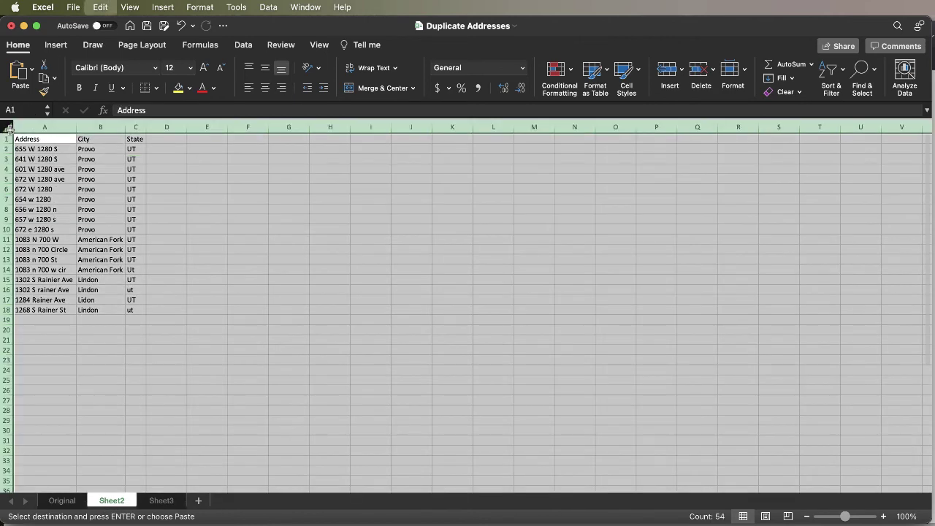
click(154, 289)
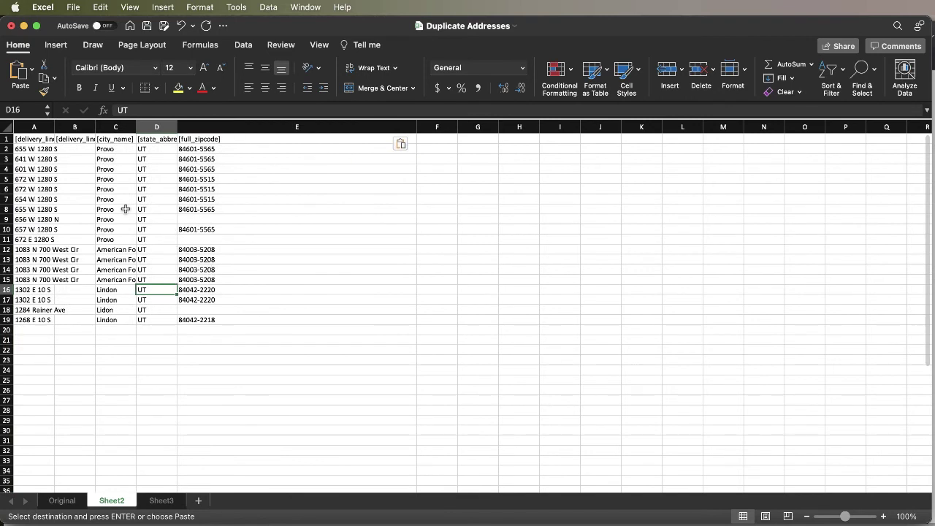
- Remove duplicates on Sheet2 by [delivery_line_1] only, with headers, keeping 12 unique records
click(8, 129)
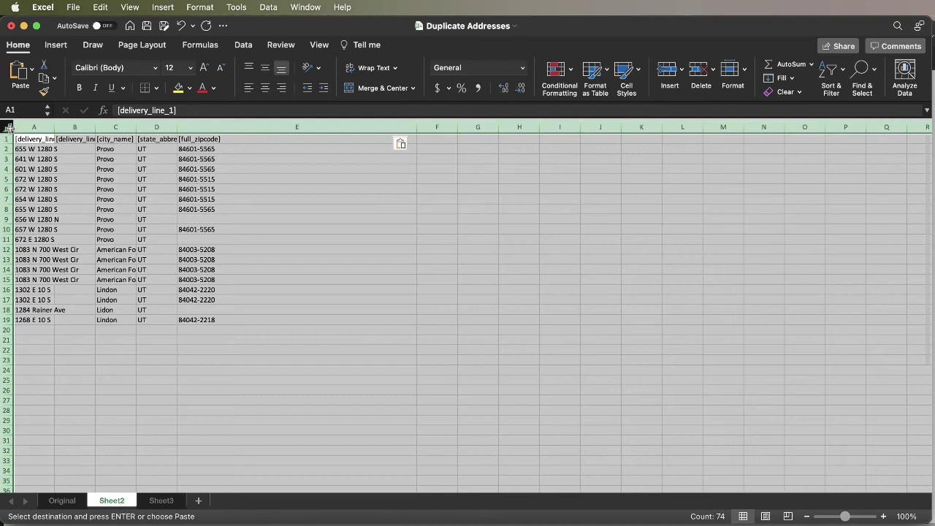
click(269, 8)
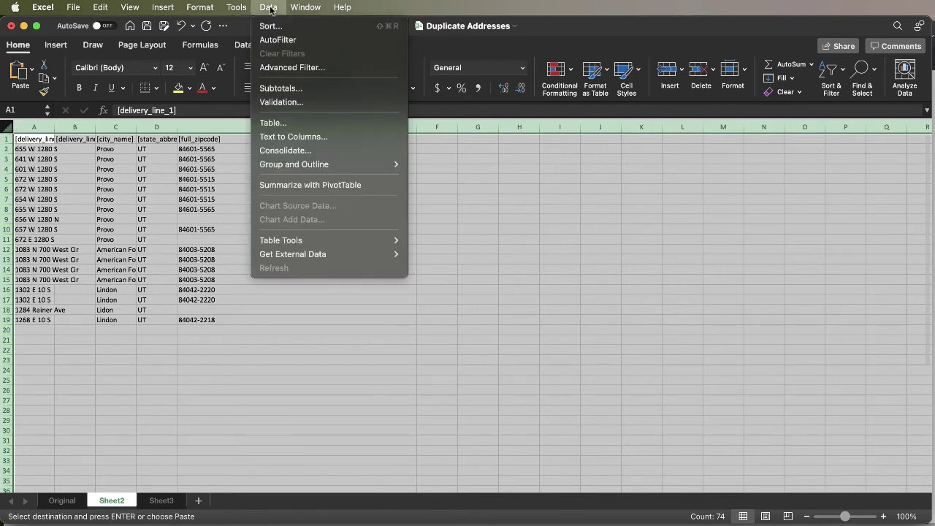
mouse_move(380, 241)
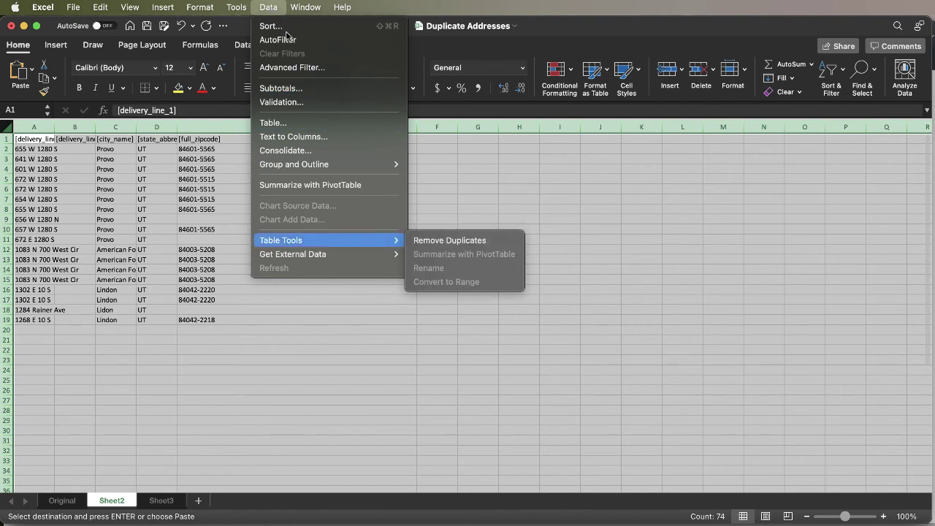
click(420, 245)
click(379, 216)
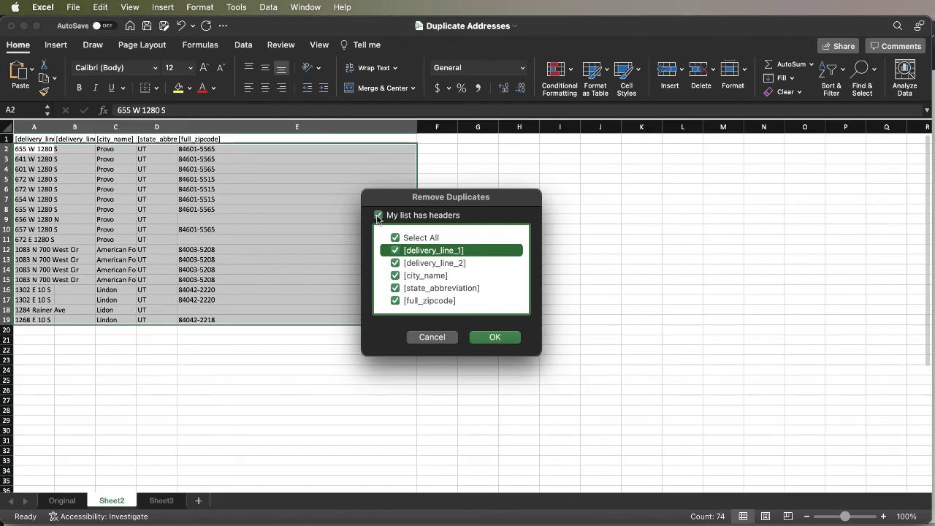
click(395, 238)
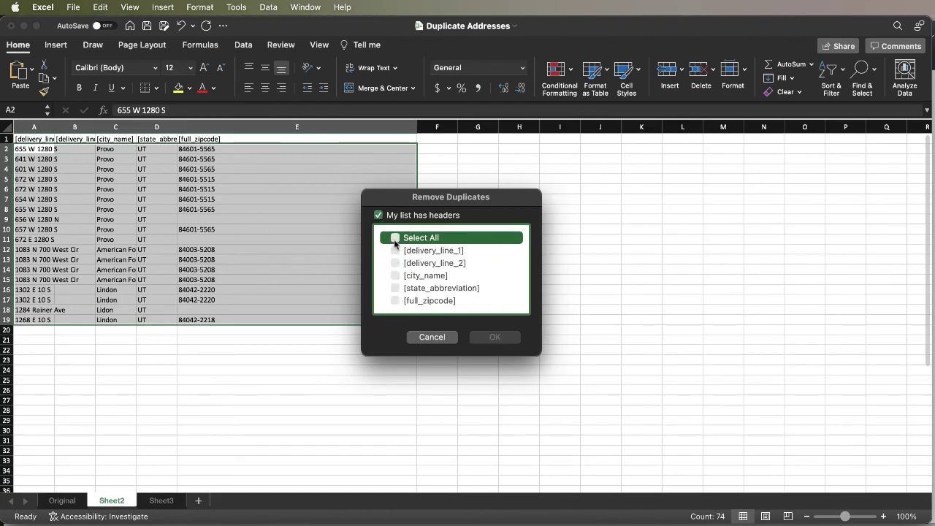
click(396, 250)
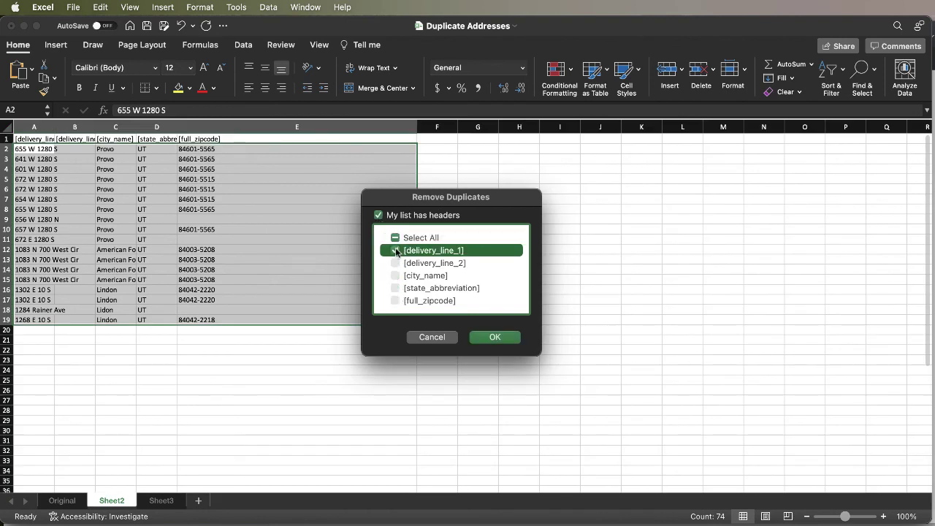
click(495, 337)
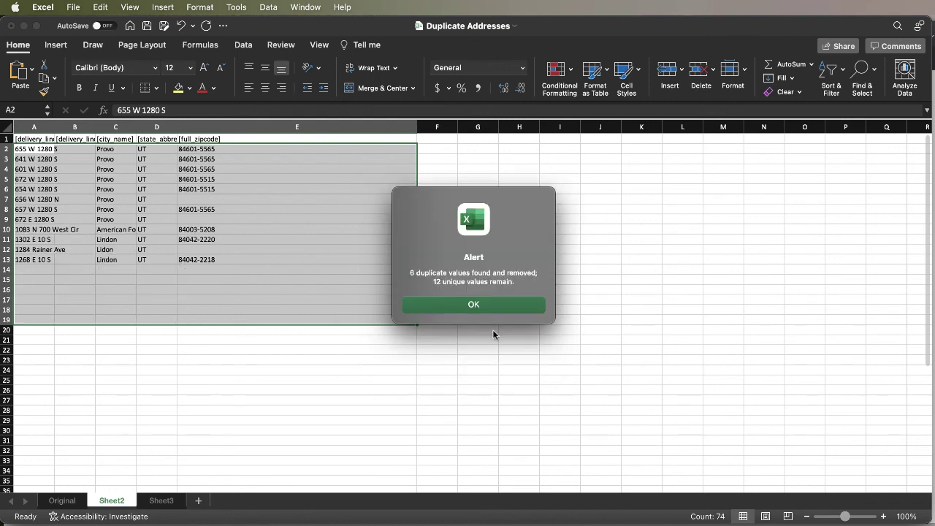
click(433, 308)
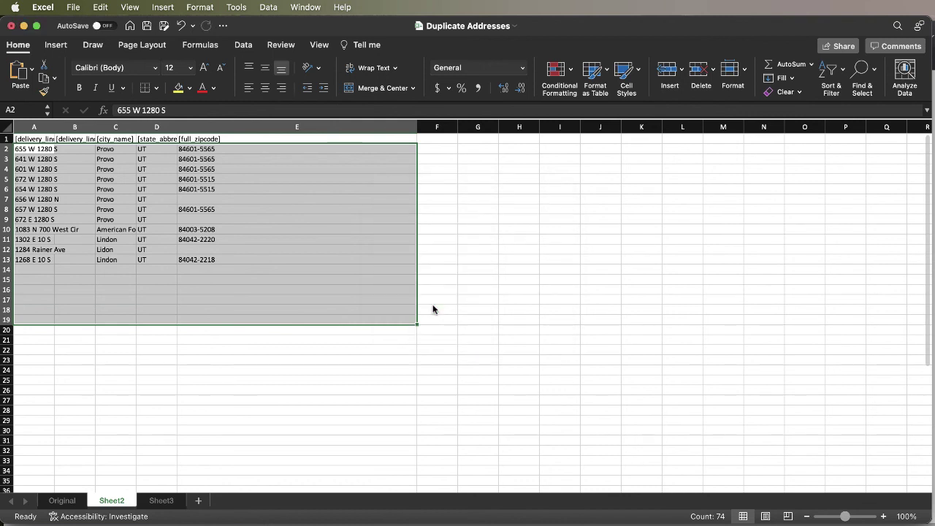
click(59, 292)
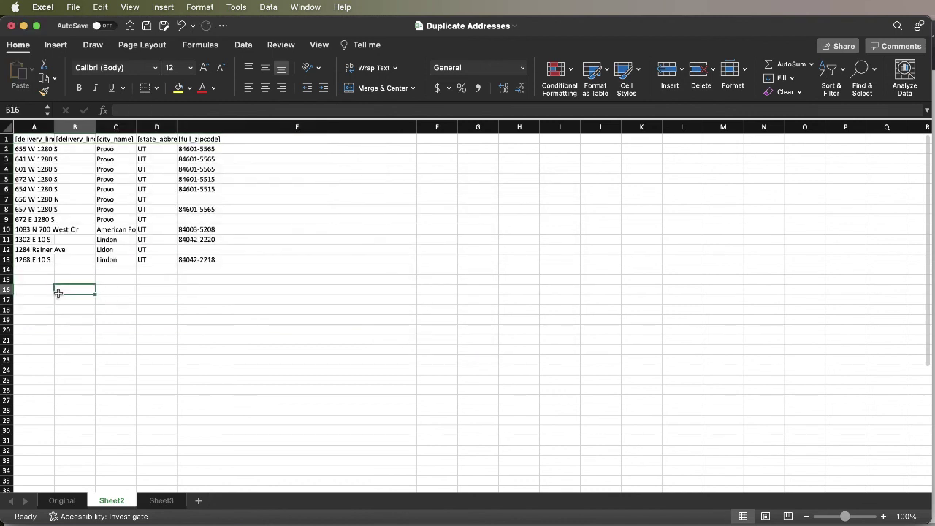